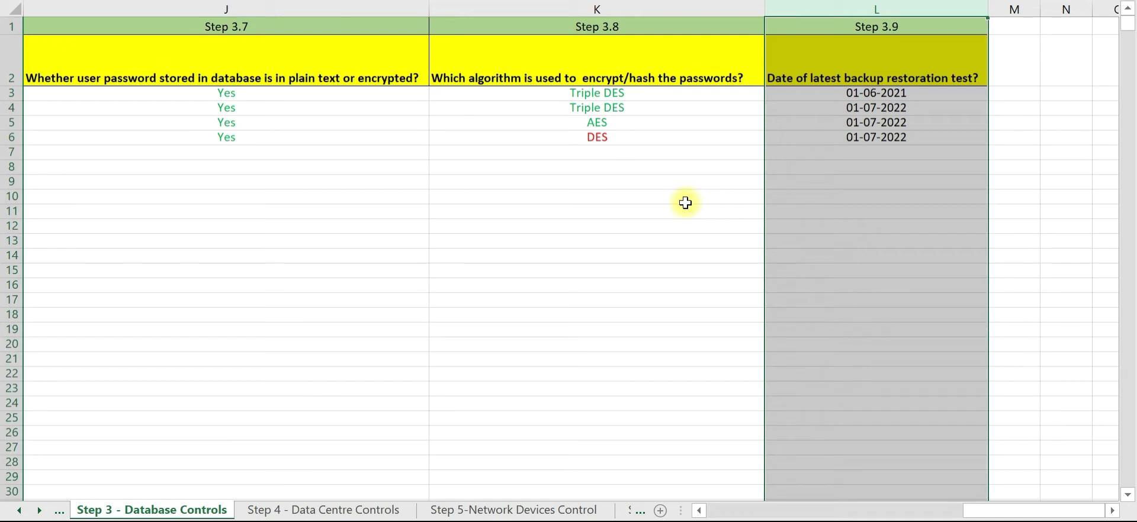
Switch to the information security policy in Word and search for "restora" to read the database restoration test clause
{"action": "key", "text": "alt+Tab"}
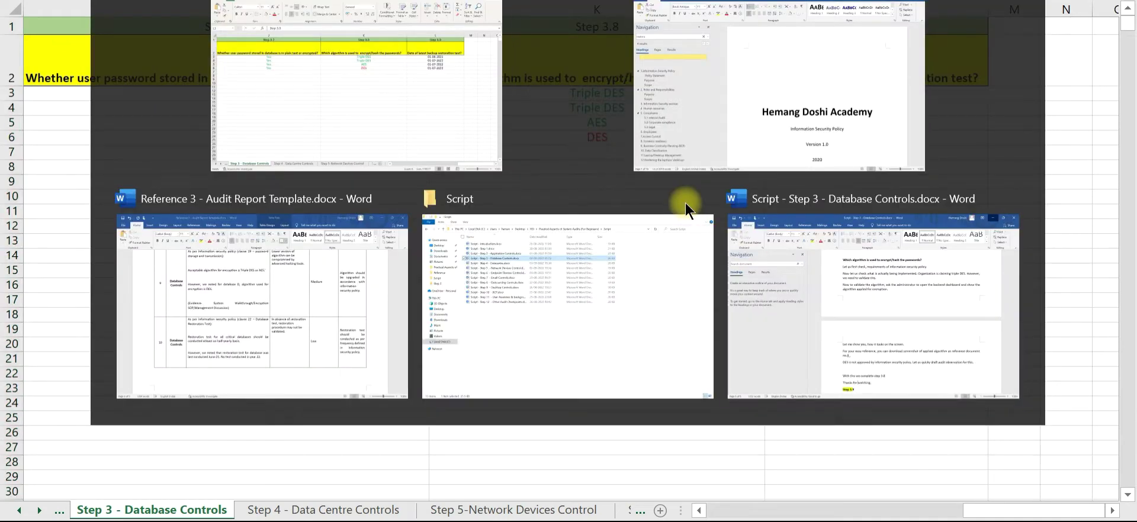
{"action": "scroll", "coordinate": [705, 336], "scroll_direction": "down", "scroll_amount": 10}
{"action": "scroll", "coordinate": [708, 320], "scroll_direction": "up", "scroll_amount": 15}
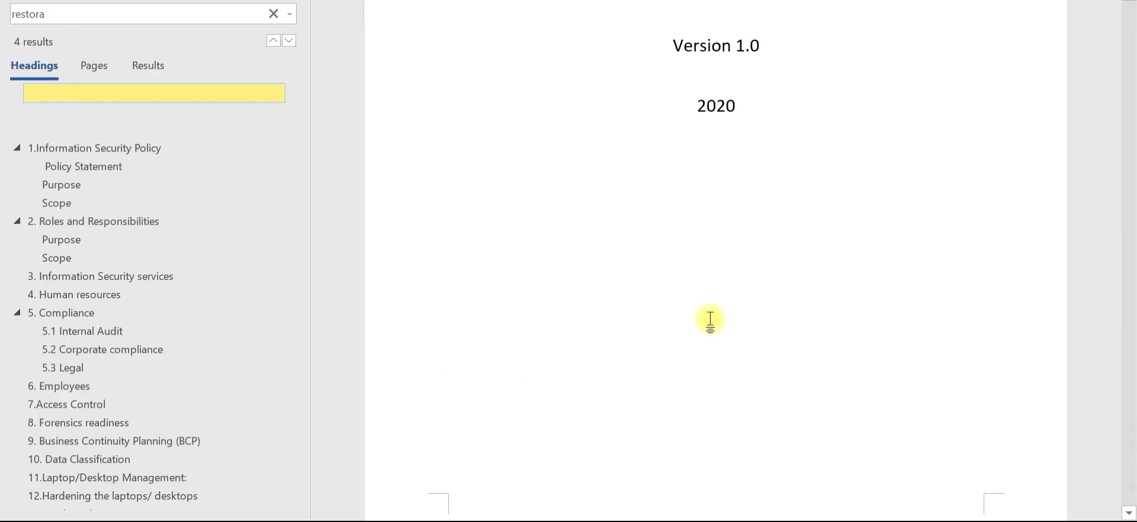
{"action": "left_click", "coordinate": [11, 14]}
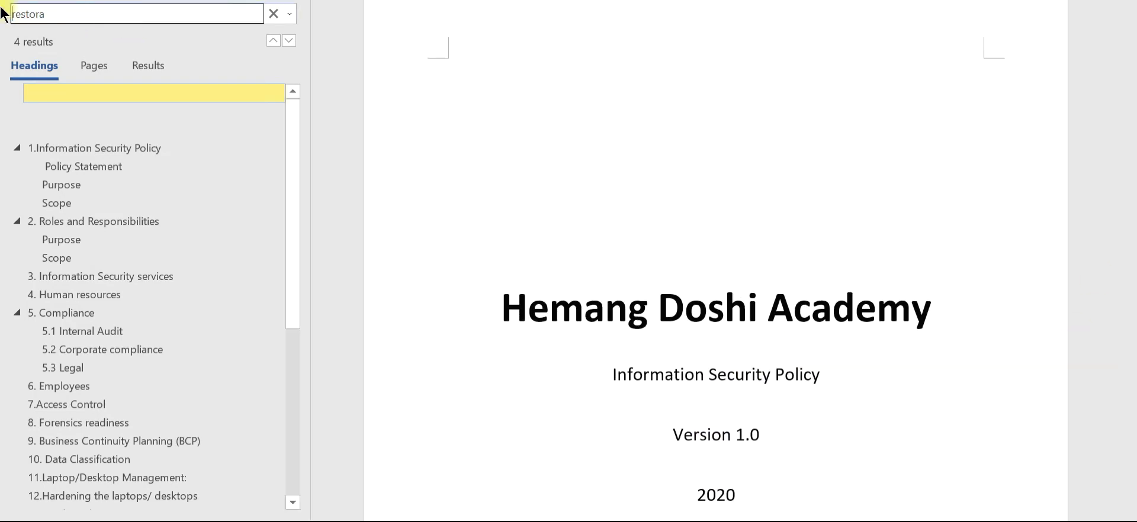
{"action": "left_click_drag", "start_coordinate": [3, 13], "coordinate": [43, 13]}
{"action": "left_click", "coordinate": [54, 15]}
{"action": "key", "text": "Return"}
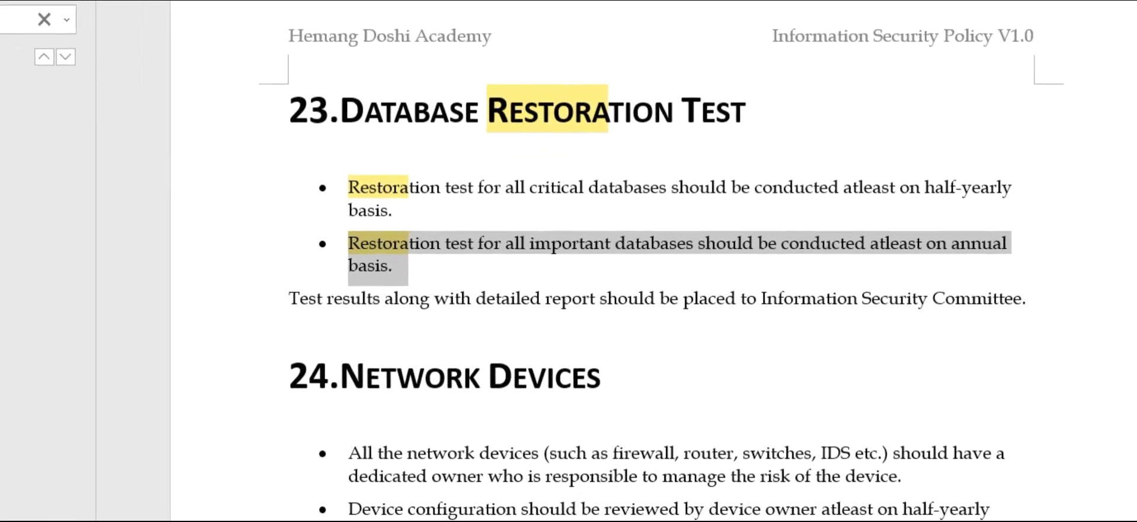
Return to the Step 3 - Database Controls sheet in Excel and hide columns E to K
{"action": "key", "text": "alt+Tab"}
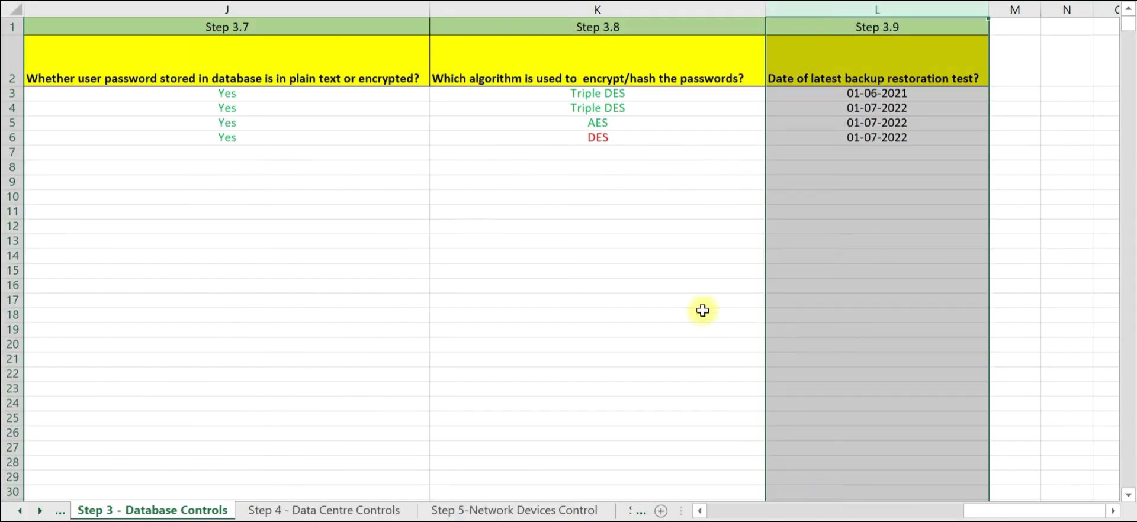
{"action": "left_click", "coordinate": [681, 264]}
{"action": "left_click_drag", "start_coordinate": [875, 100], "coordinate": [865, 142]}
{"action": "left_click", "coordinate": [859, 168]}
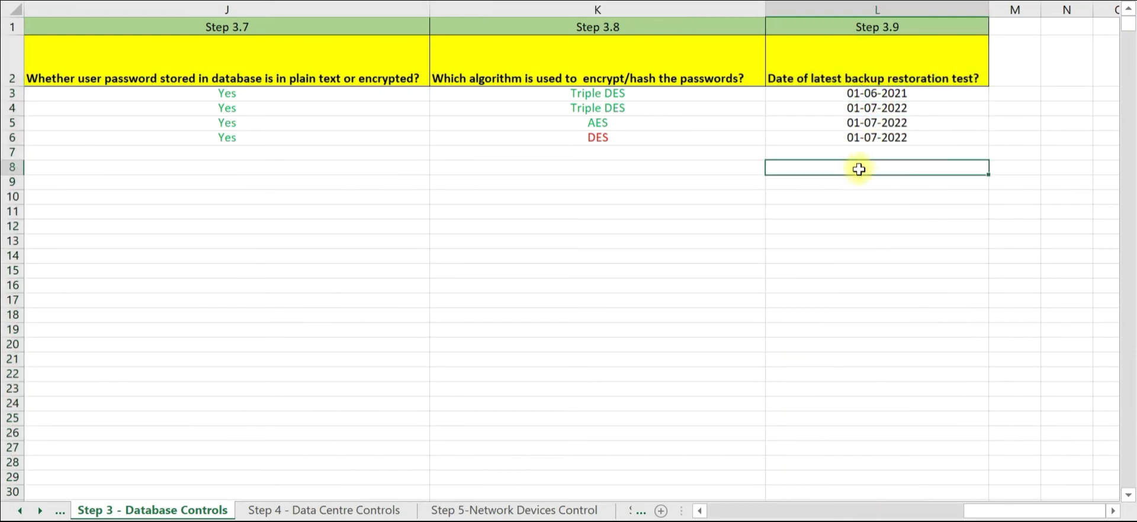
{"action": "left_click_drag", "start_coordinate": [981, 514], "coordinate": [759, 504]}
{"action": "left_click_drag", "start_coordinate": [738, 12], "coordinate": [898, 24]}
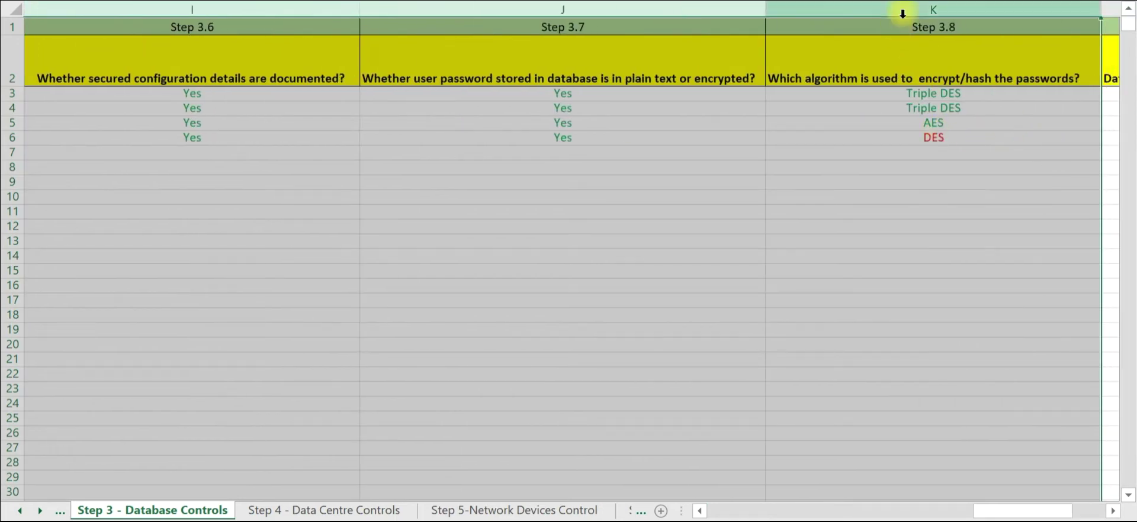
{"action": "right_click", "coordinate": [902, 9]}
{"action": "left_click", "coordinate": [947, 292]}
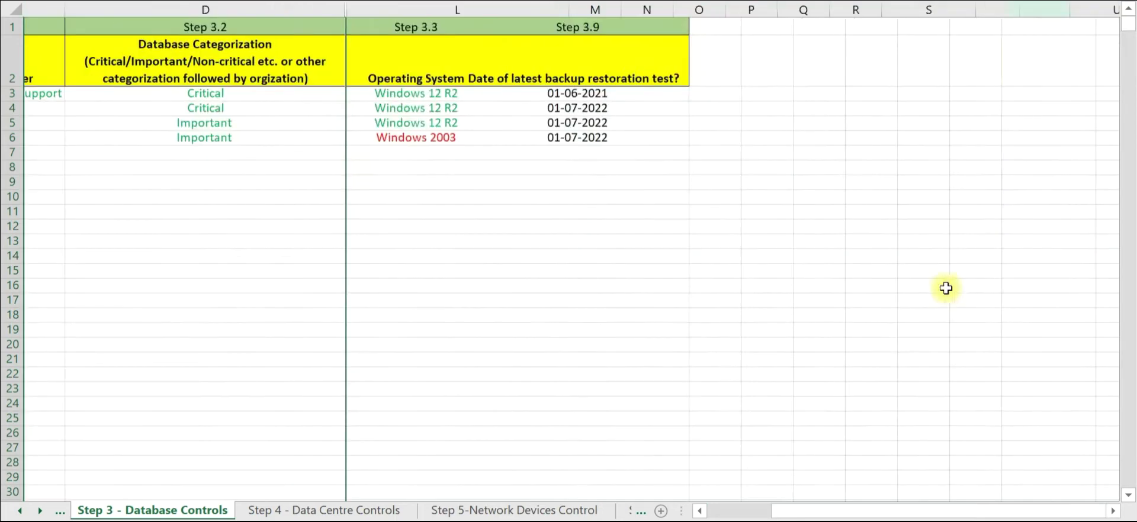
{"action": "left_click", "coordinate": [820, 269]}
Enter the note "date of audit 31/12/2022" in cell L8, below the backup restoration test dates
{"action": "left_click", "coordinate": [536, 169]}
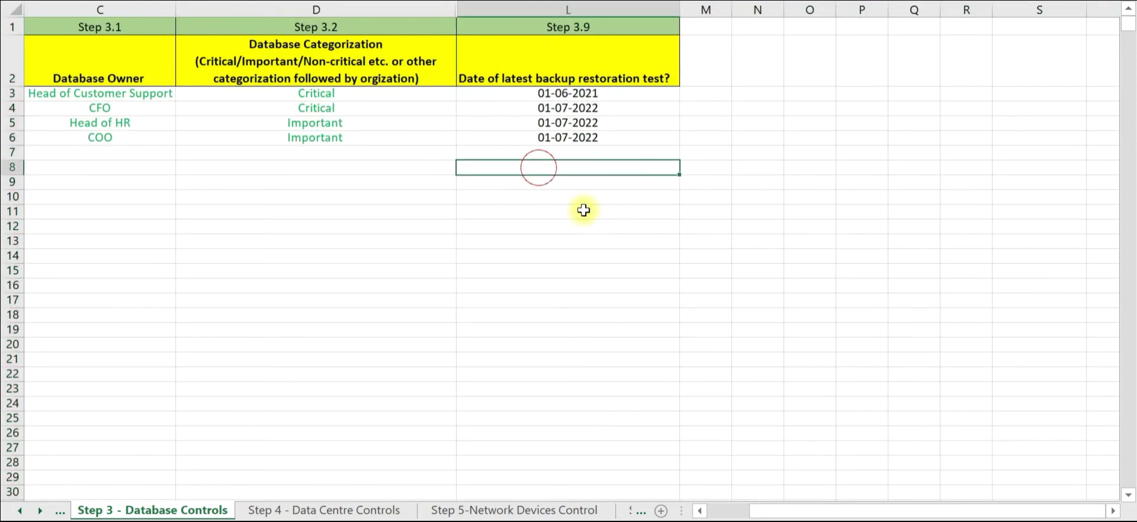
{"action": "type", "text": "date "}
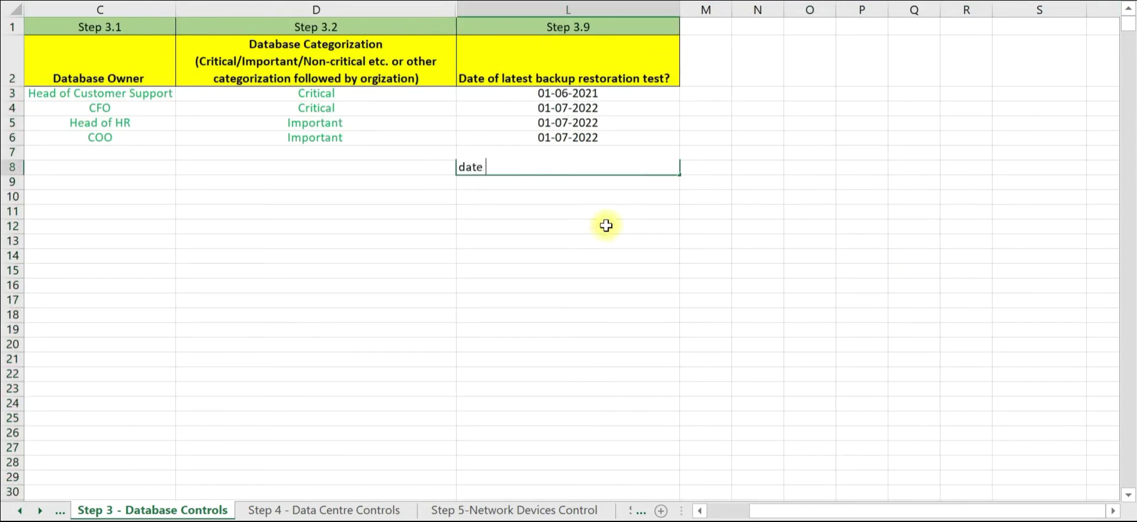
{"action": "type", "text": "of audit 31/12/2022"}
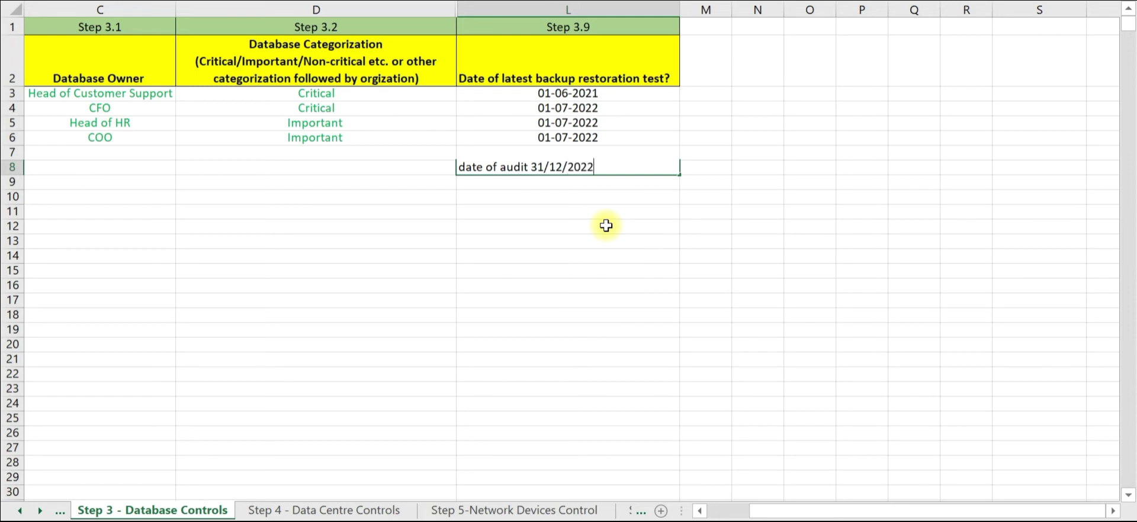
{"action": "left_click", "coordinate": [606, 226]}
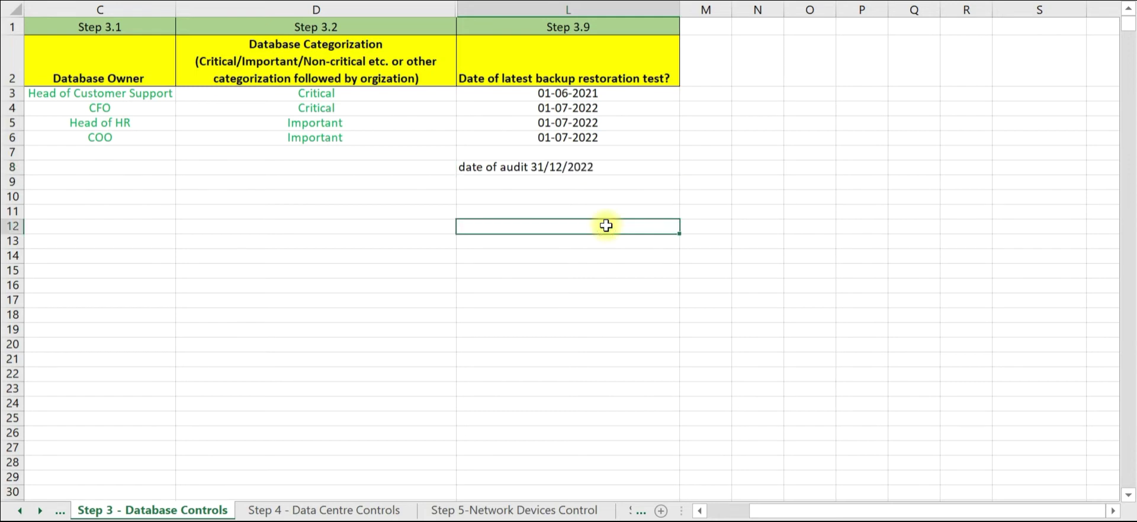
Set the font colour of the restoration test dates in L6, L5 and L4 to green
{"action": "left_click", "coordinate": [556, 137]}
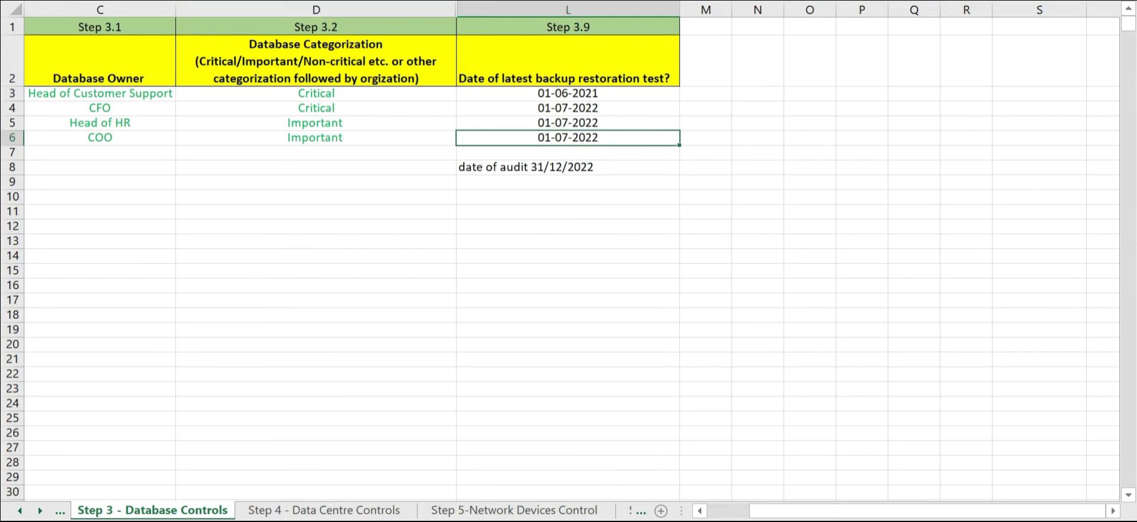
{"action": "left_click", "coordinate": [263, 0]}
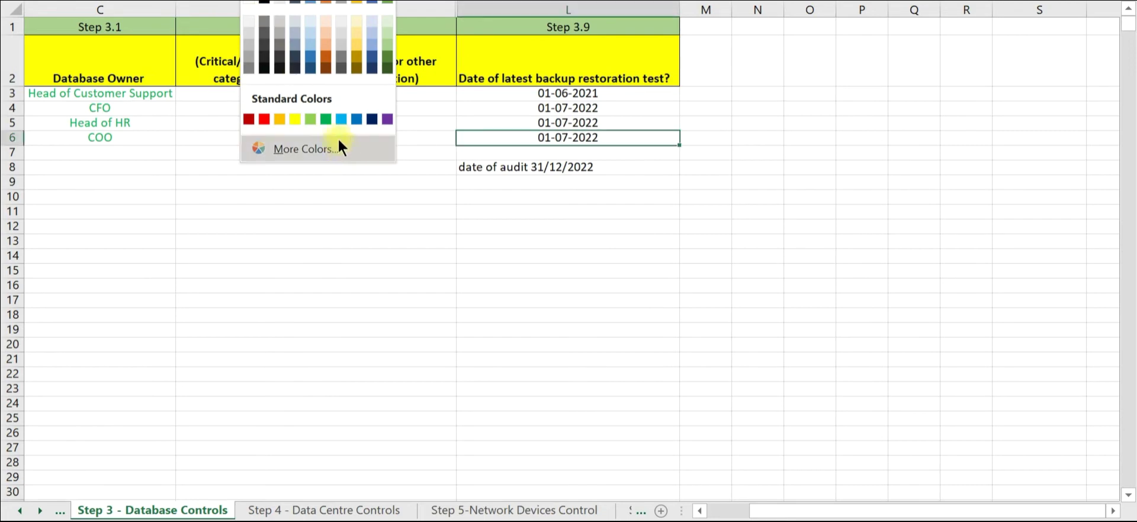
{"action": "left_click", "coordinate": [327, 118]}
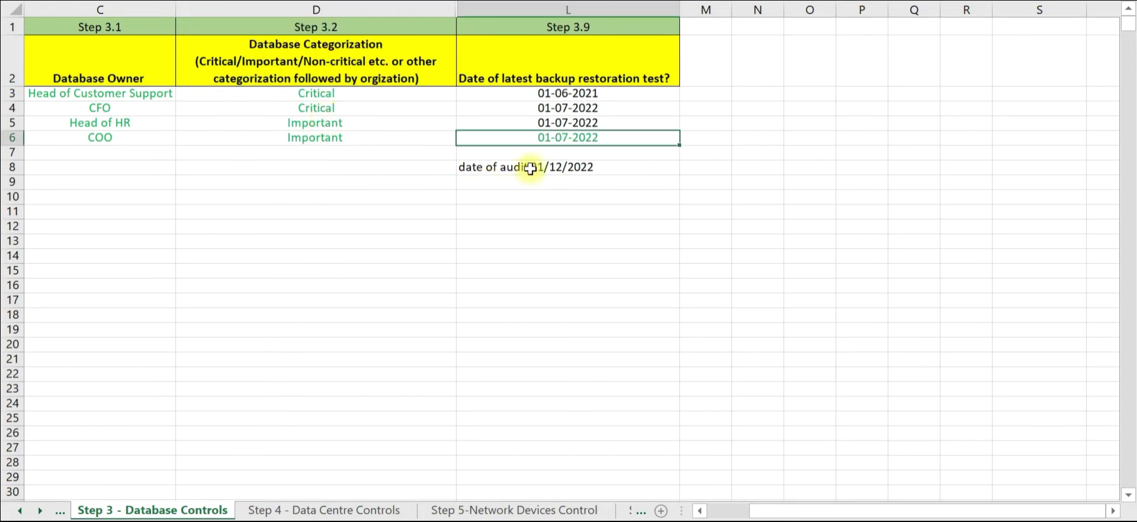
{"action": "left_click", "coordinate": [541, 122]}
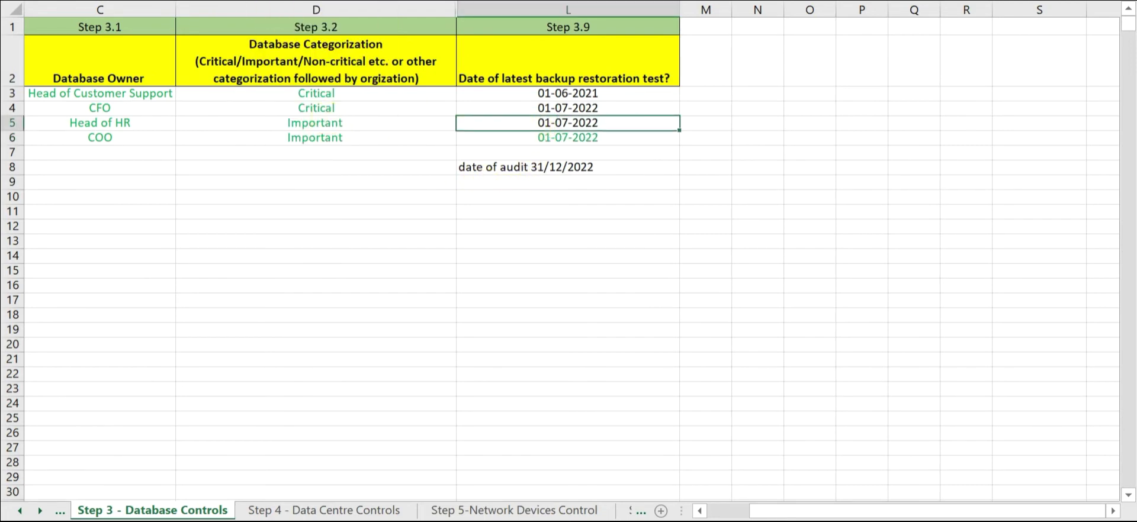
{"action": "left_click", "coordinate": [256, 5]}
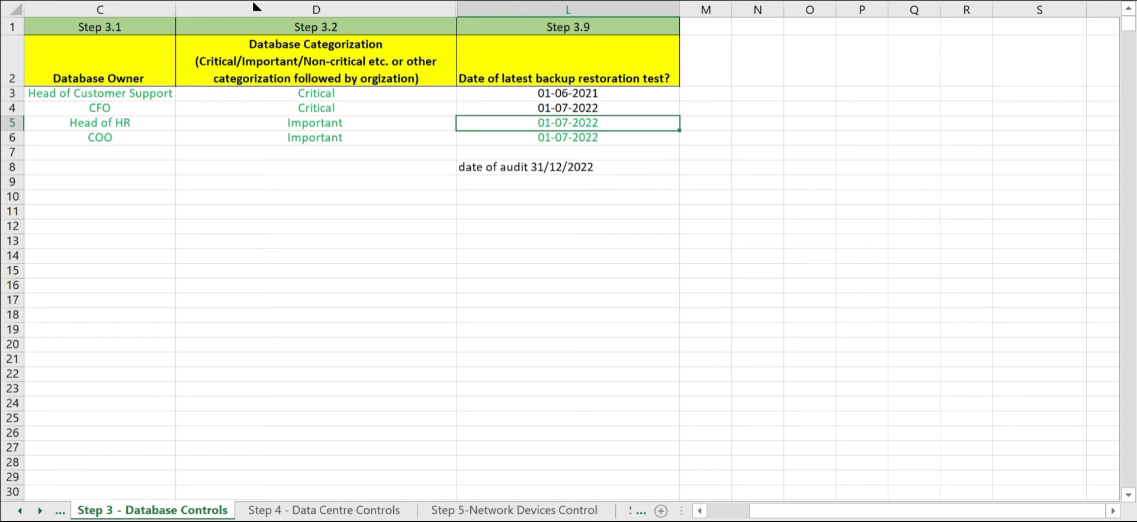
{"action": "left_click", "coordinate": [514, 108]}
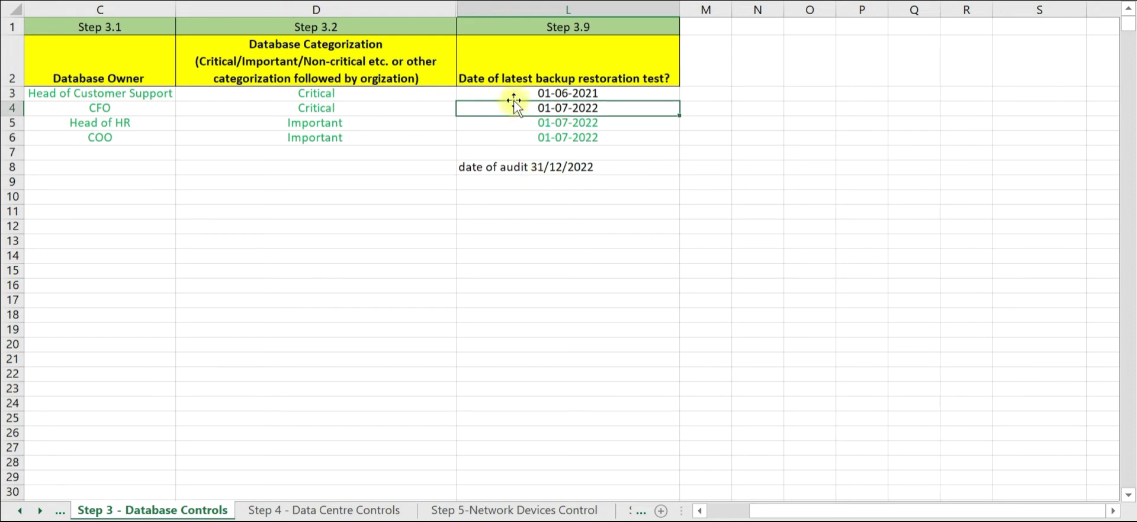
{"action": "left_click", "coordinate": [287, 2]}
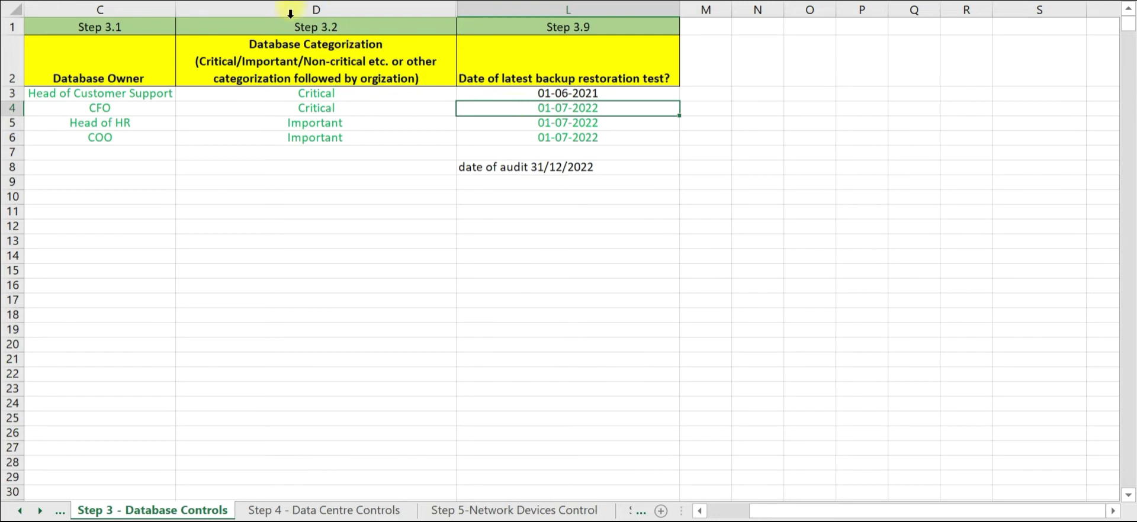
Set the font colour of the restoration test date in L3 to red, and select the dates in L4:L6
{"action": "left_click", "coordinate": [521, 168]}
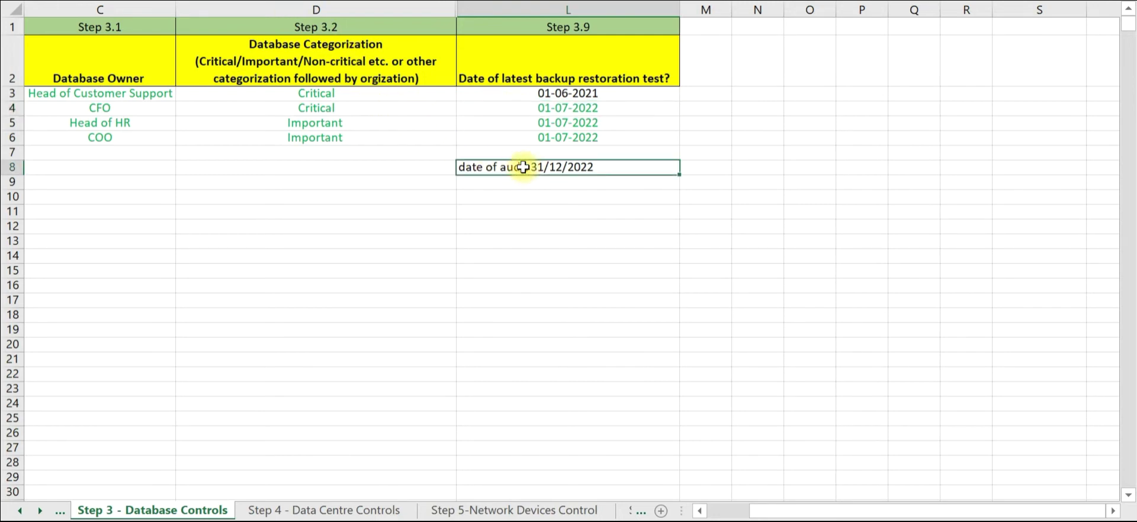
{"action": "left_click", "coordinate": [552, 97]}
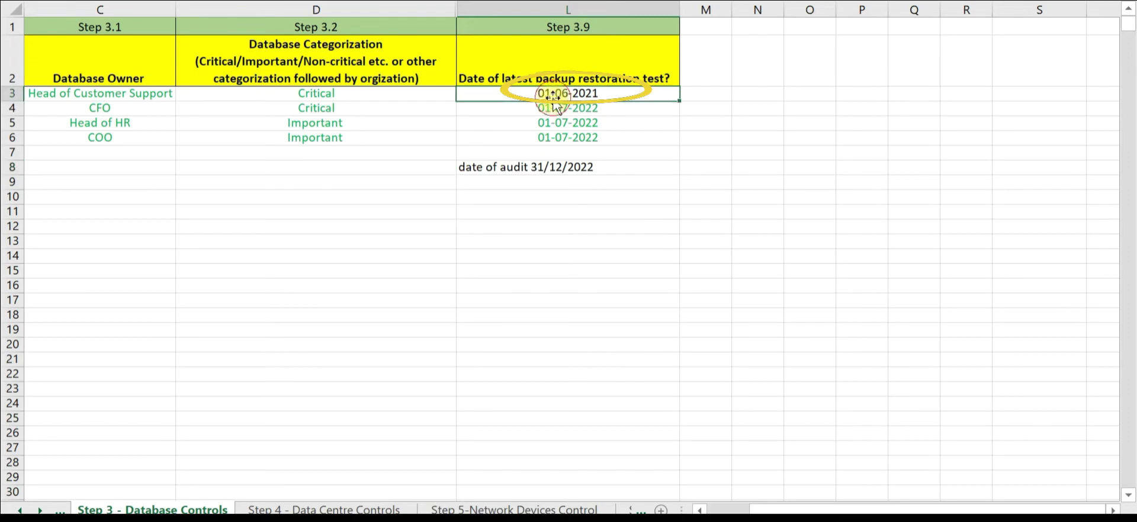
{"action": "left_click", "coordinate": [262, 1]}
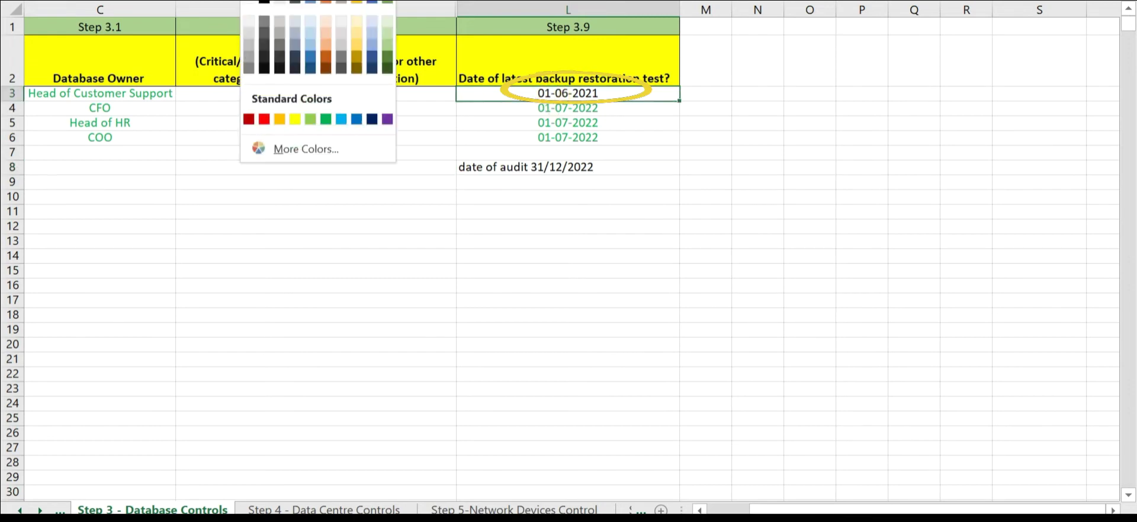
{"action": "left_click", "coordinate": [263, 119]}
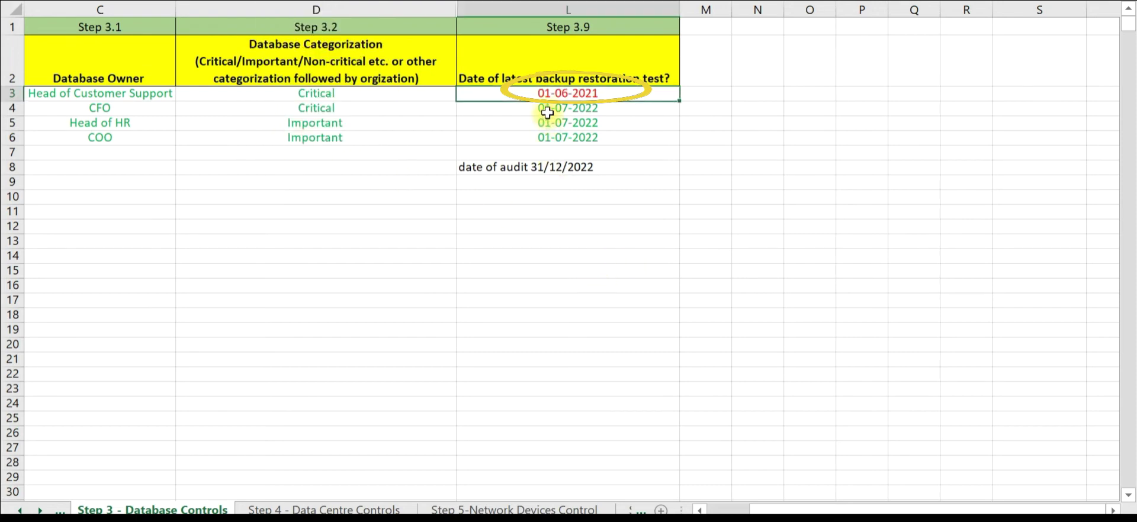
{"action": "left_click_drag", "start_coordinate": [542, 110], "coordinate": [531, 139]}
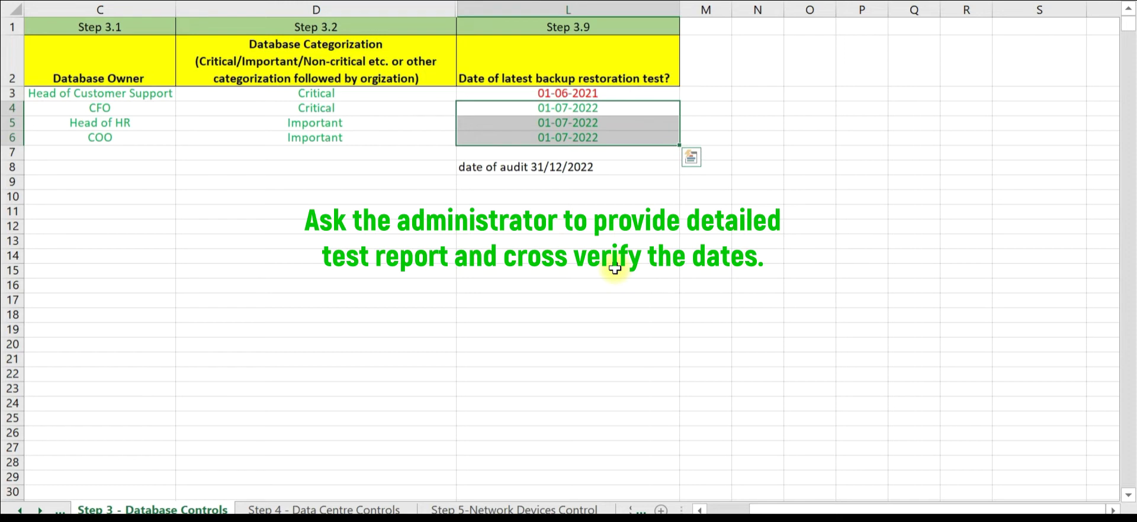
Switch to the audit report template in Word and review the policy clause and observation in row 10 on restoration tests
{"action": "key", "text": "alt+Tab"}
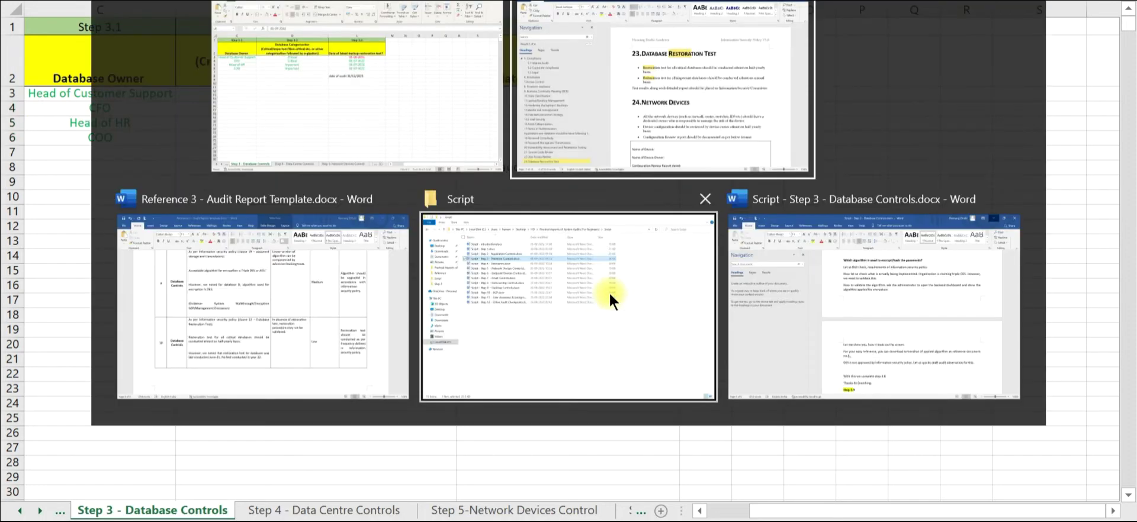
{"action": "scroll", "coordinate": [613, 294], "scroll_direction": "up", "scroll_amount": 15}
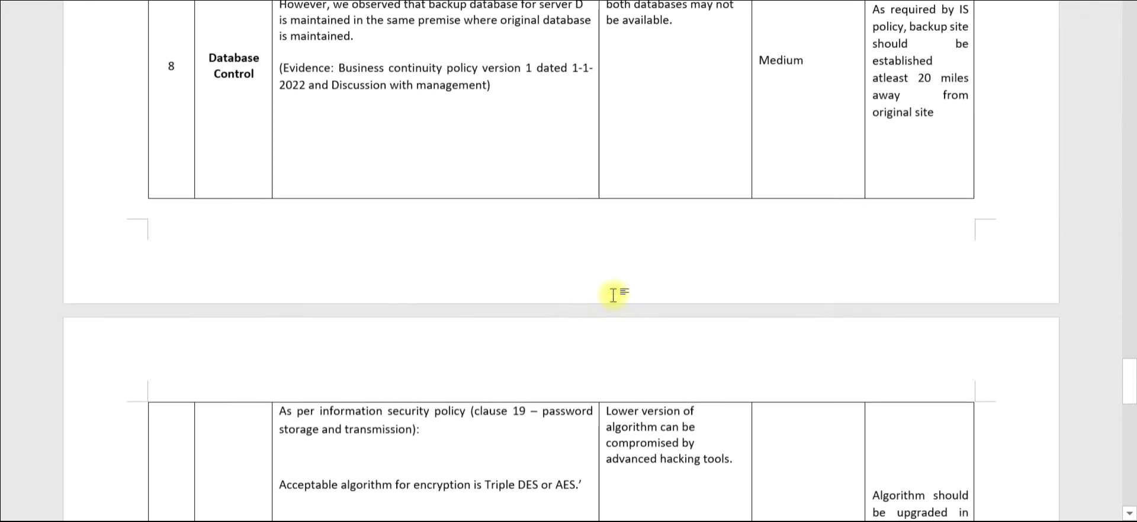
{"action": "left_click_drag", "start_coordinate": [1125, 322], "coordinate": [1133, 421]}
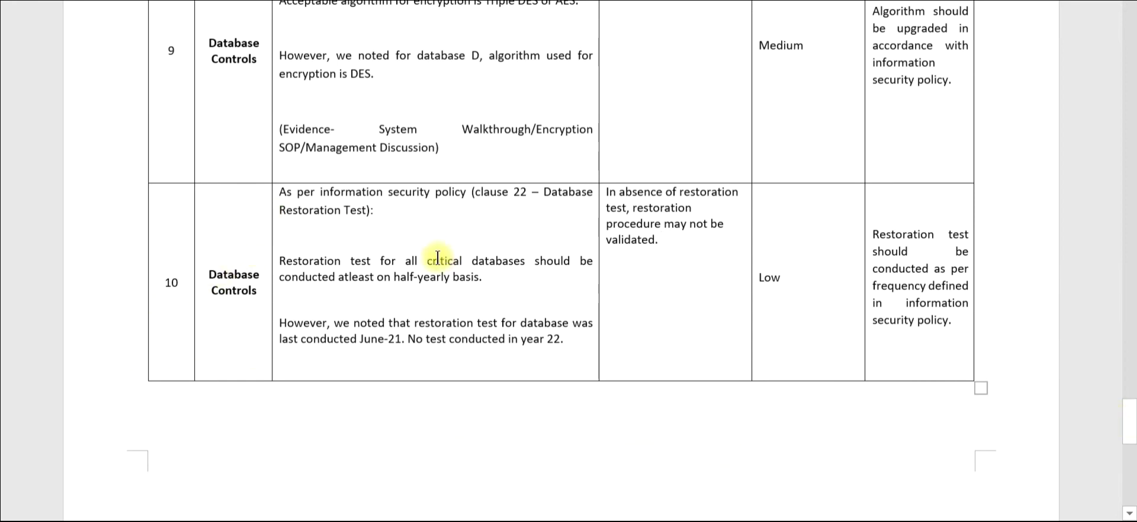
{"action": "left_click_drag", "start_coordinate": [516, 283], "coordinate": [280, 192]}
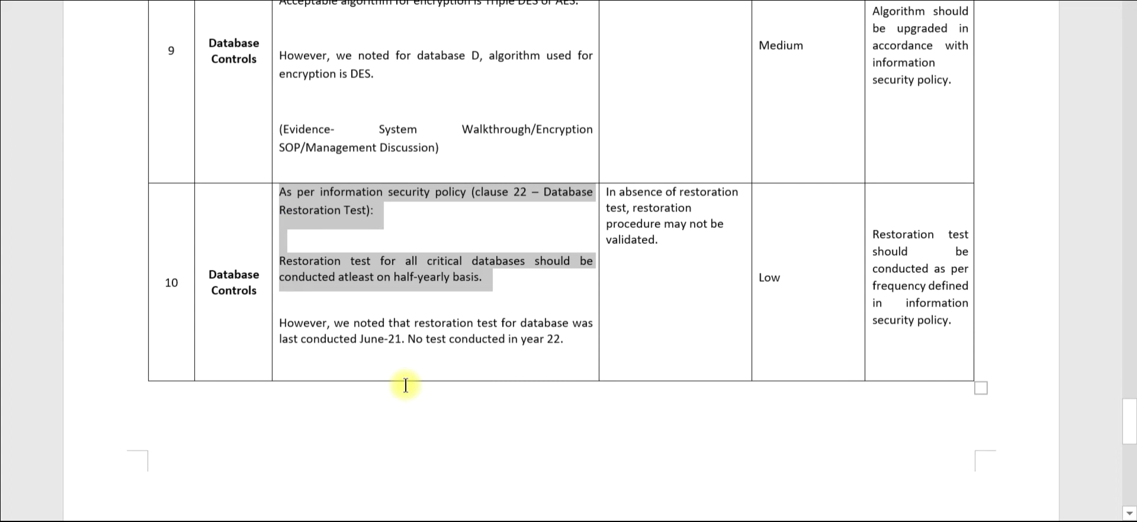
{"action": "left_click_drag", "start_coordinate": [569, 340], "coordinate": [297, 322]}
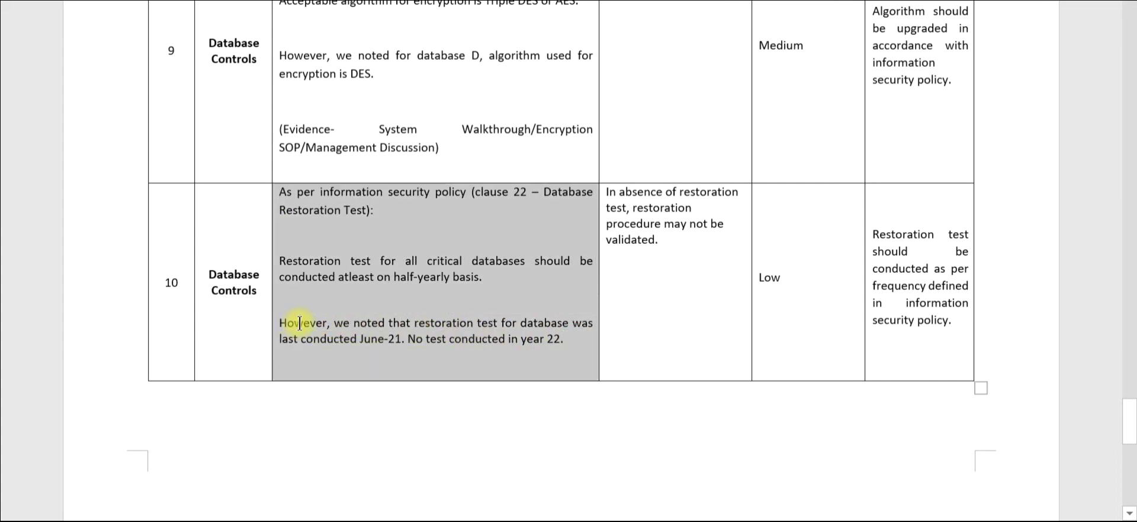
{"action": "left_click_drag", "start_coordinate": [570, 336], "coordinate": [288, 318]}
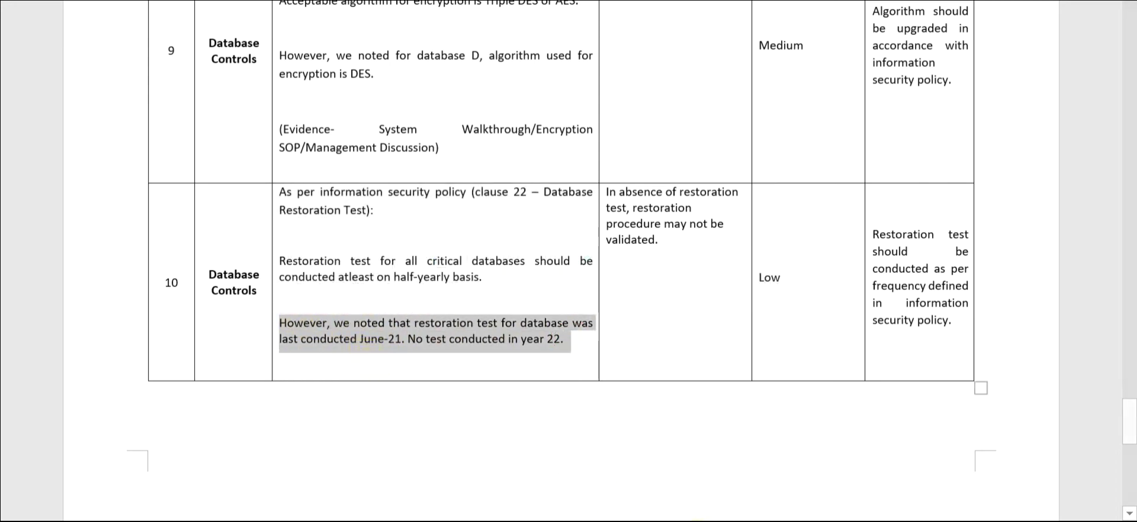
Add the line "Evidence verified: Restoration test reports" below the observation text in row 10, leaving a blank line between
{"action": "left_click", "coordinate": [584, 346]}
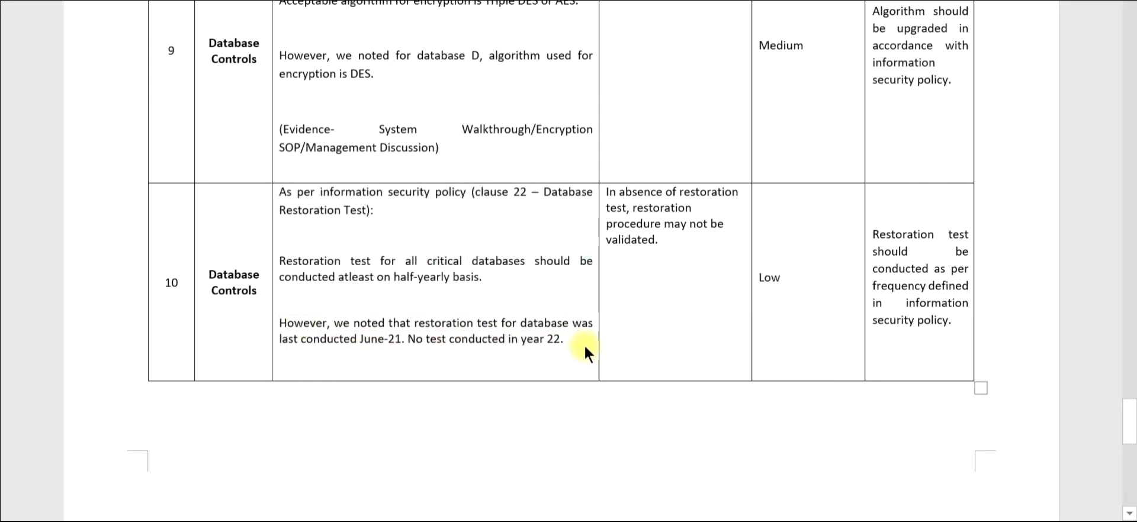
{"action": "key", "text": "Return"}
{"action": "key", "text": "Return"}
{"action": "type", "text": "E"}
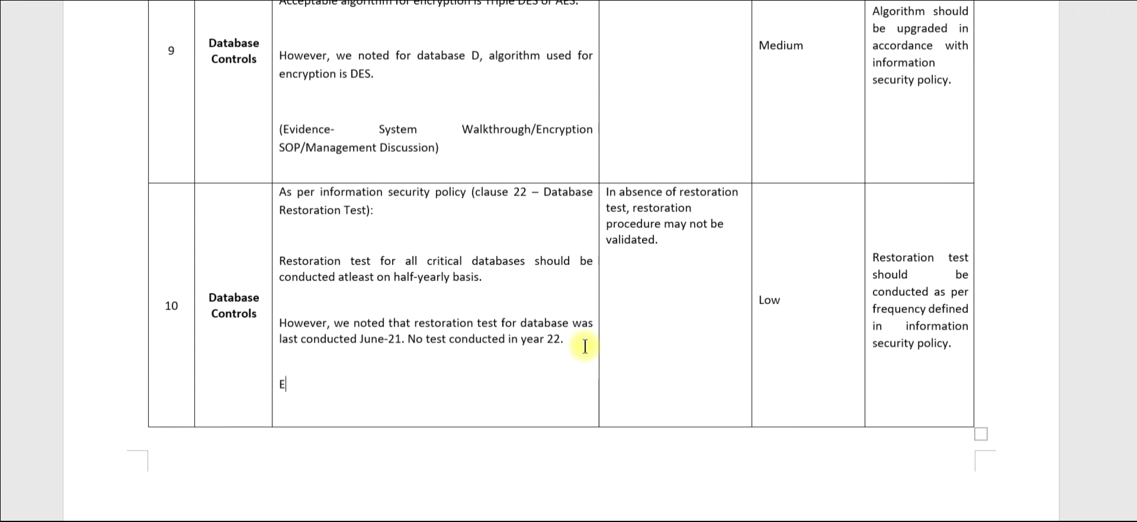
{"action": "type", "text": "vidence verified"}
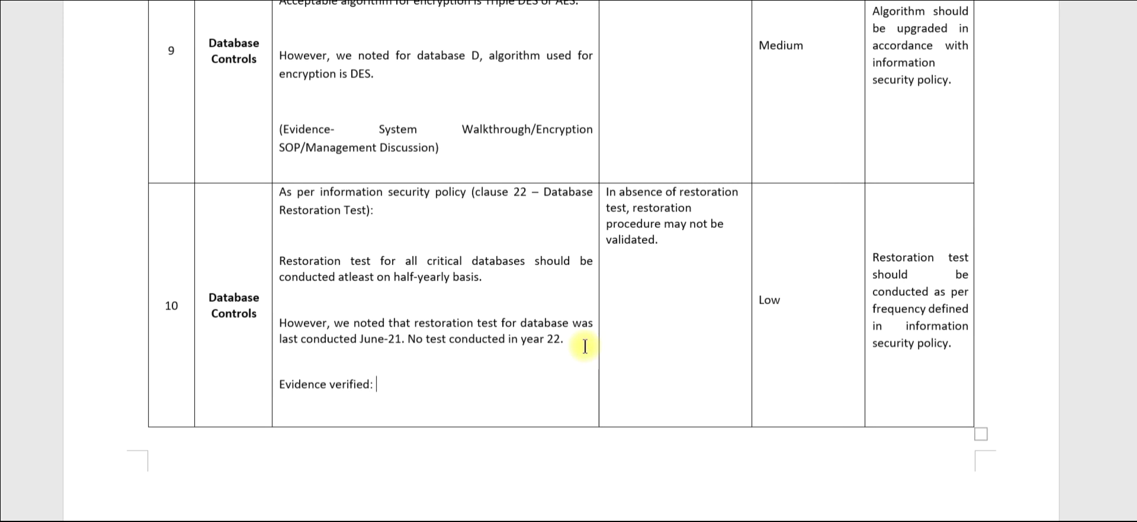
{"action": "type", "text": ": Restoration te"}
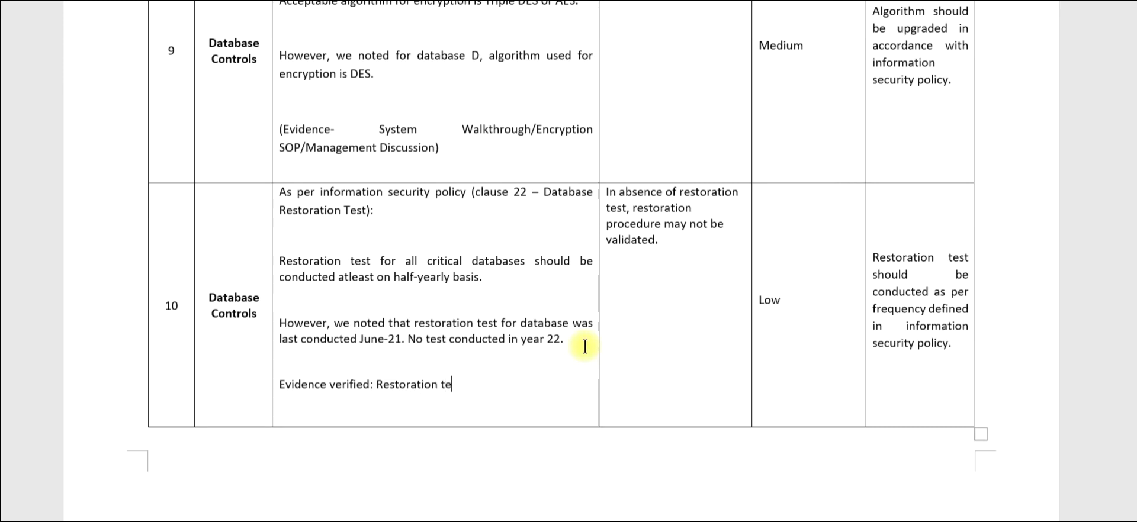
{"action": "type", "text": "st reports"}
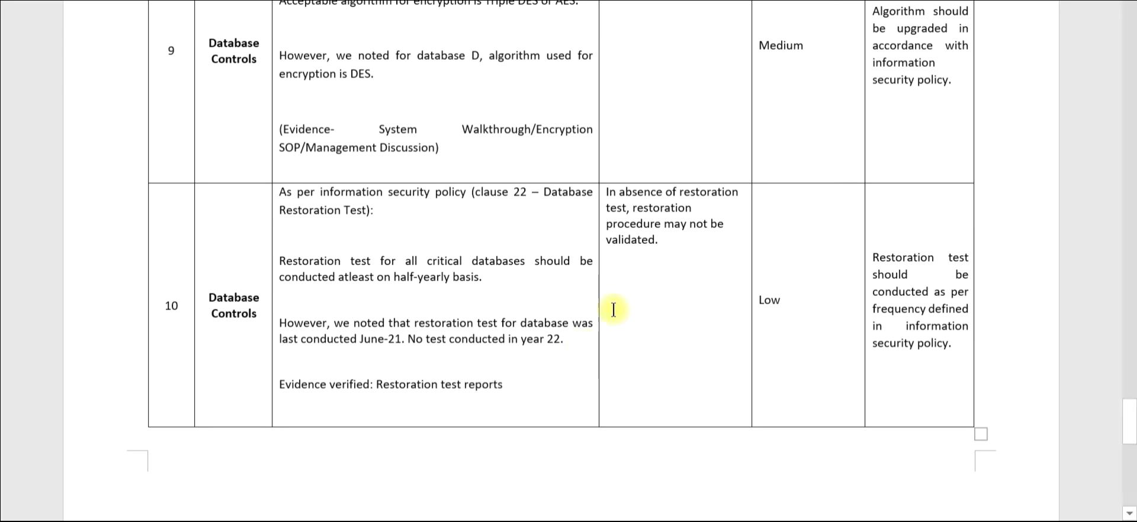
Review the risk, rating and recommendation of row 10 in the audit report, and return to the Excel workbook
{"action": "left_click_drag", "start_coordinate": [685, 247], "coordinate": [607, 190]}
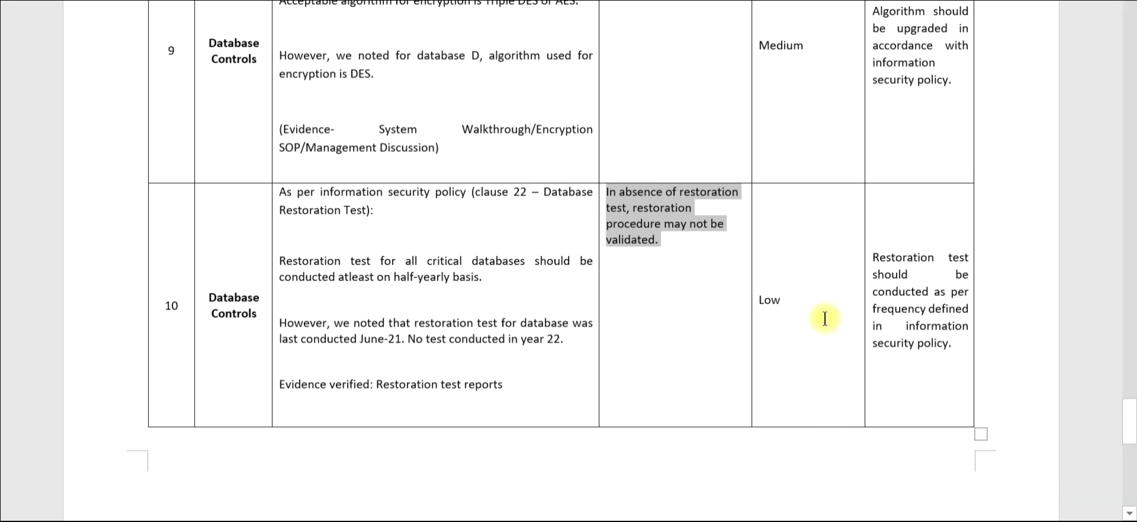
{"action": "left_click_drag", "start_coordinate": [783, 300], "coordinate": [759, 301]}
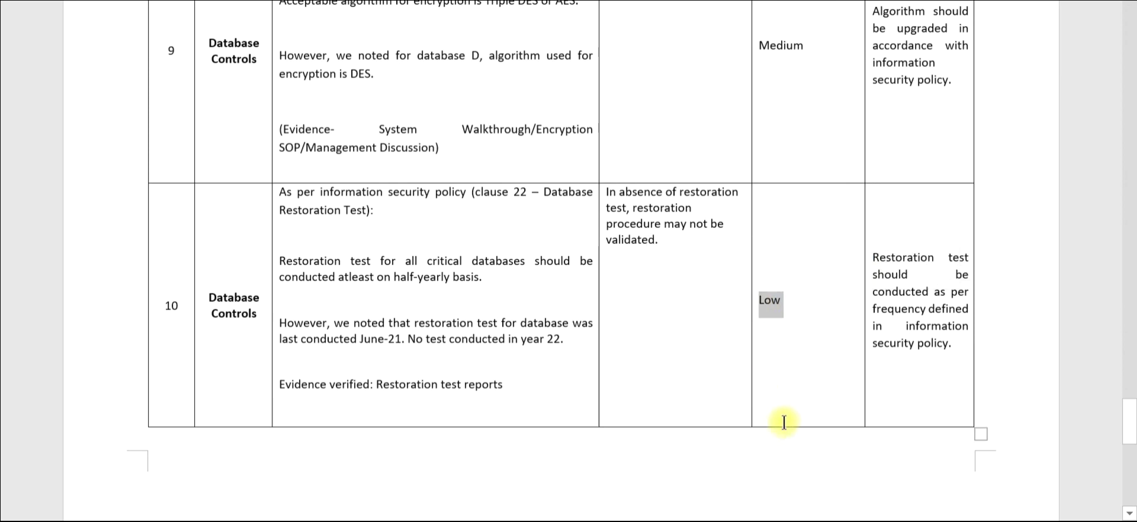
{"action": "left_click_drag", "start_coordinate": [957, 346], "coordinate": [874, 259]}
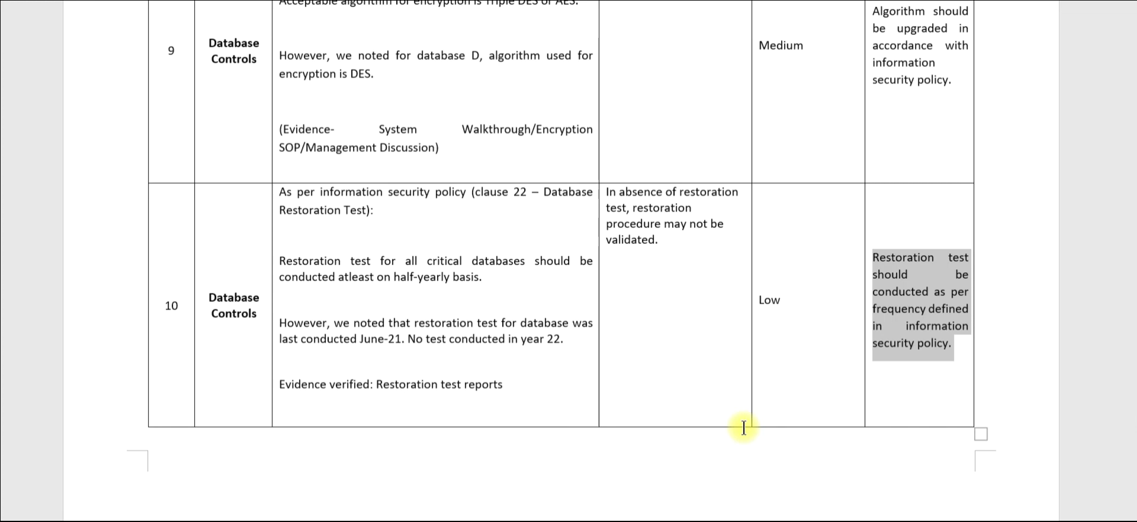
{"action": "key", "text": "alt+Tab"}
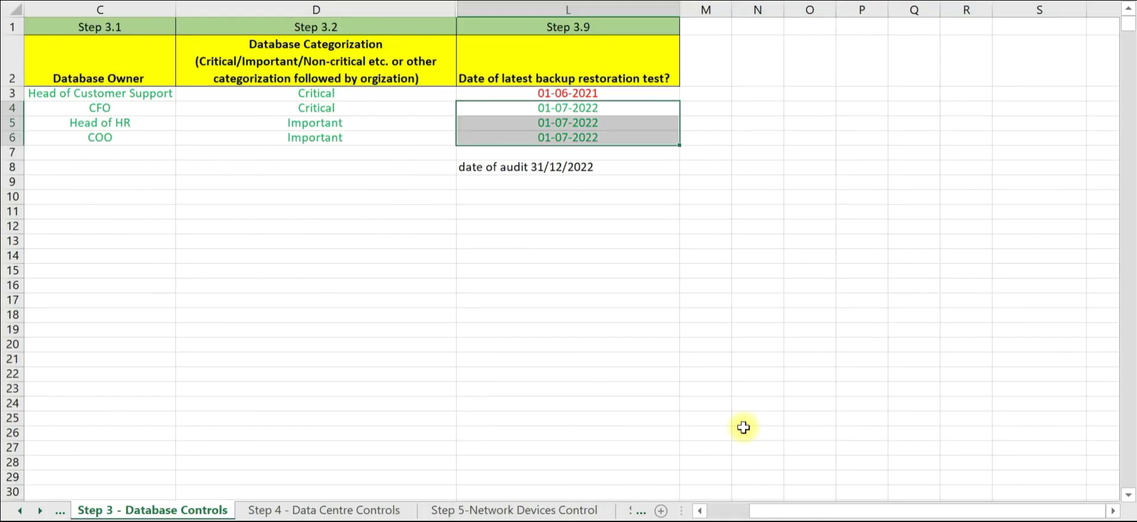